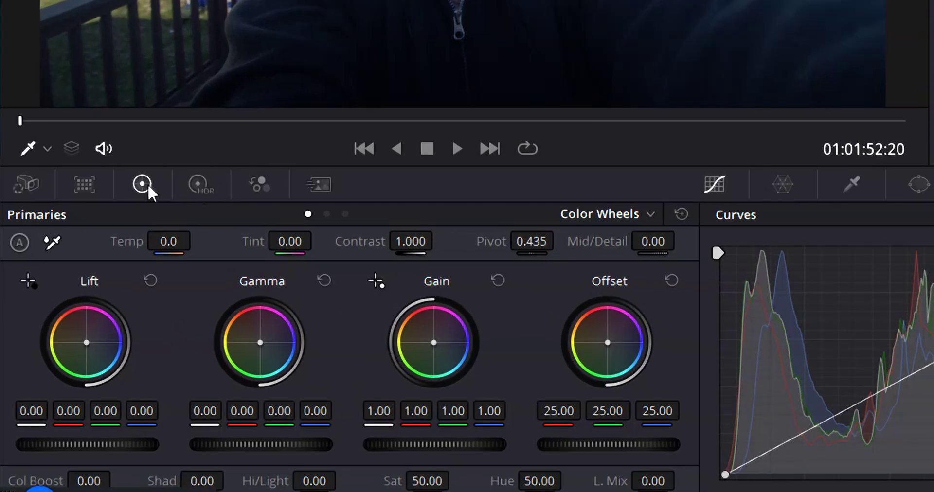
Step: Switch to the HDR zone wheels and page to the Light, Highlight and Specular wheels
left_click(198, 183)
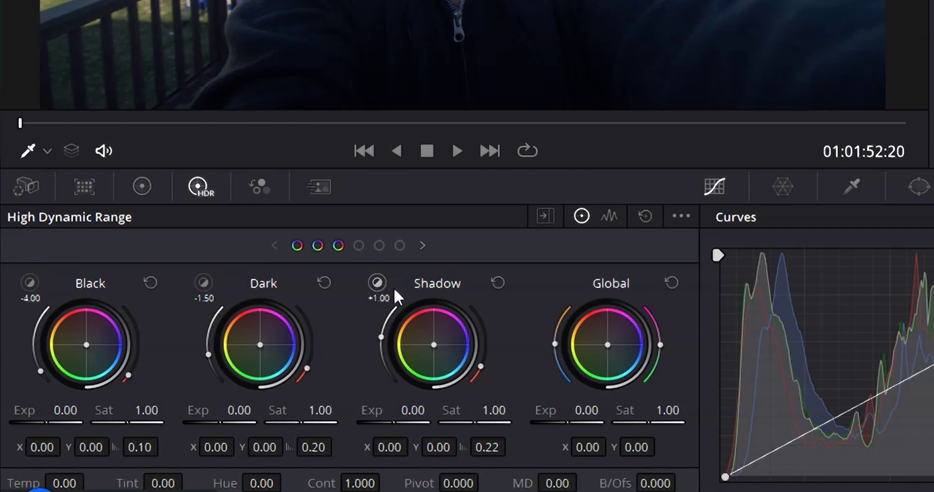
left_click(399, 246)
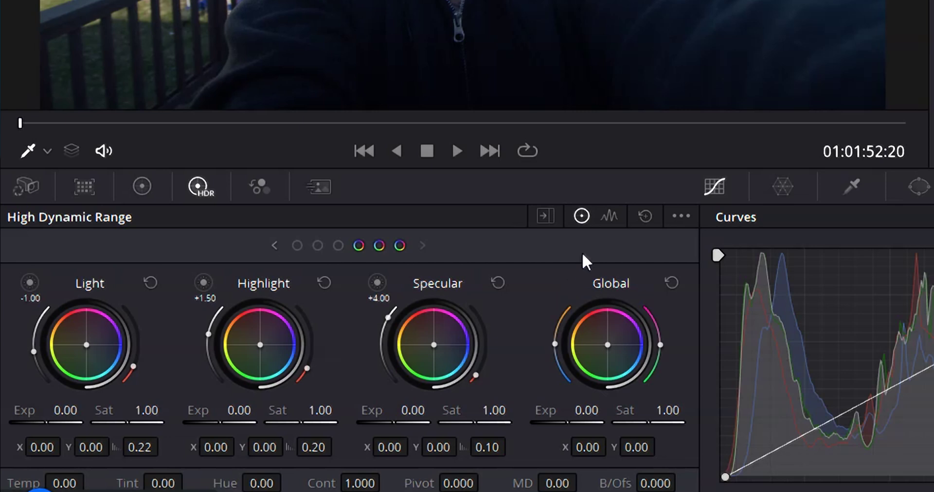
Step: Show the zones list and zone histogram, and enable Bank Global Wheels from the panel options
left_click(543, 215)
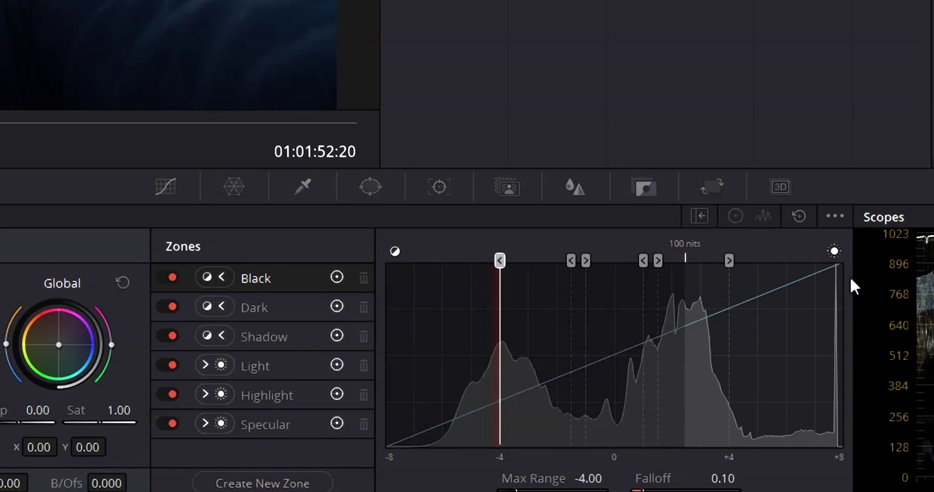
left_click(837, 216)
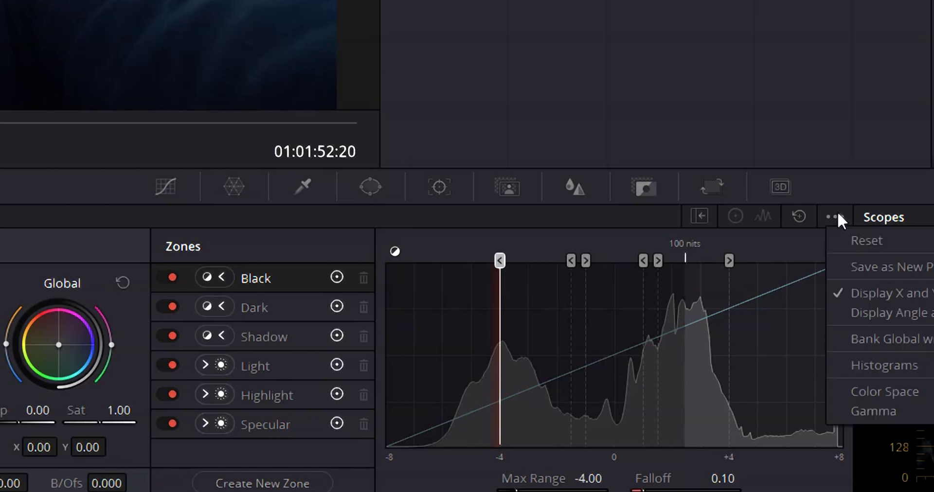
left_click(870, 340)
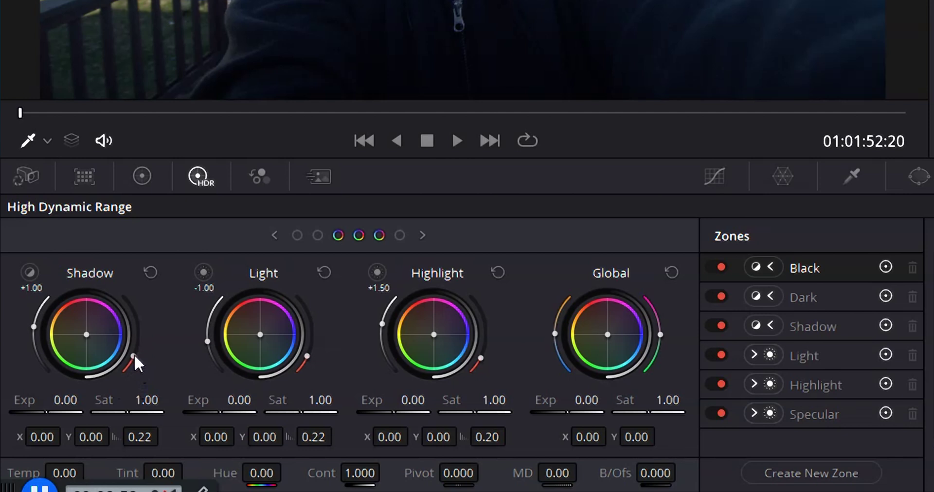
Step: Tint the Shadow zone blue at X 0.10, Y -0.16, keeping falloff 0.22 and saturation 1.00
left_click_drag(133, 354, 129, 333)
left_click(147, 269)
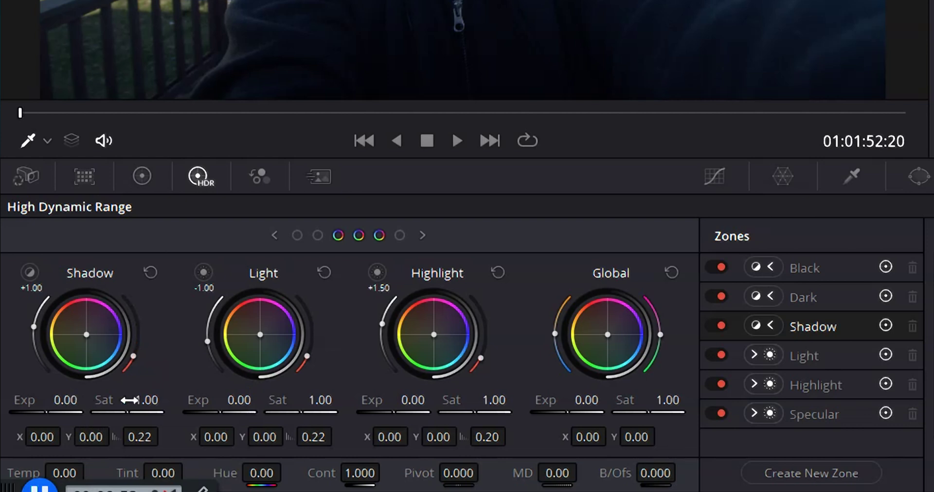
left_click_drag(131, 399, 133, 399)
double_click(99, 399)
left_click_drag(42, 436, 55, 436)
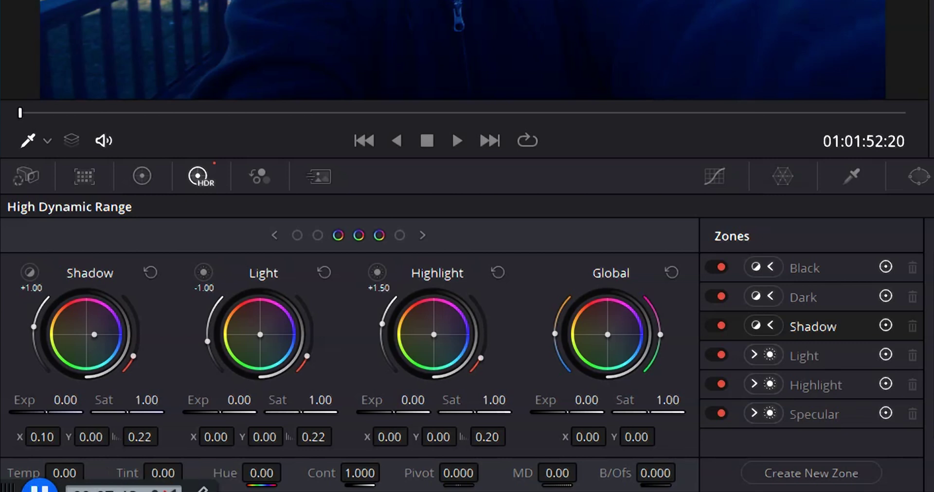
left_click_drag(90, 437, 85, 437)
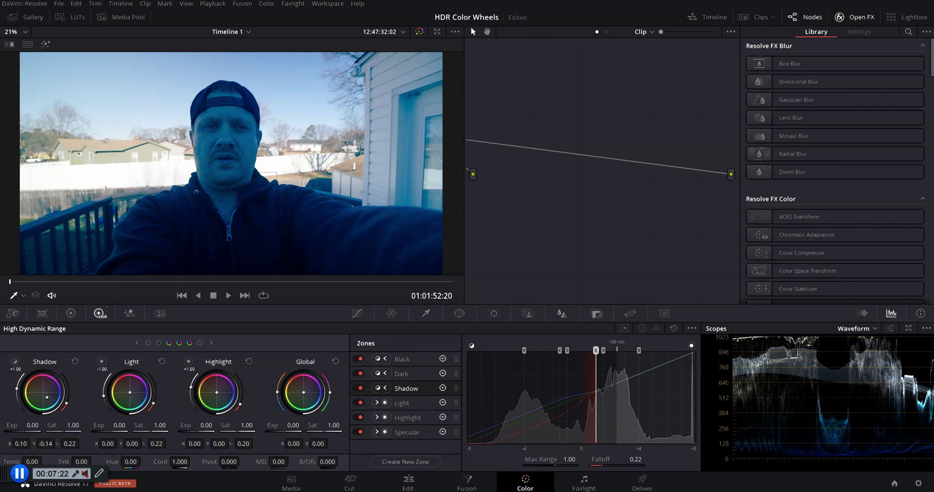
Step: Reset the Shadow tint to neutral and return its range to 1.00 after testing -1.50
left_click(75, 362)
left_click_drag(17, 388, 56, 374)
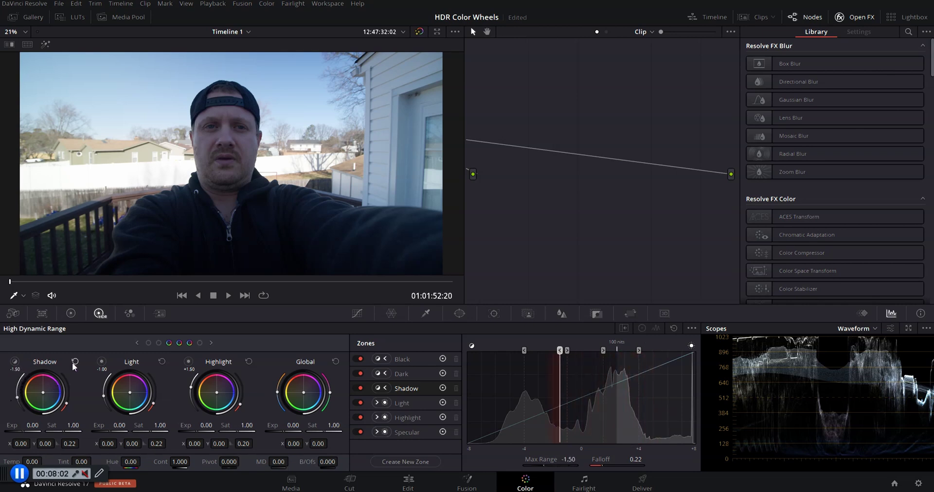
left_click(74, 361)
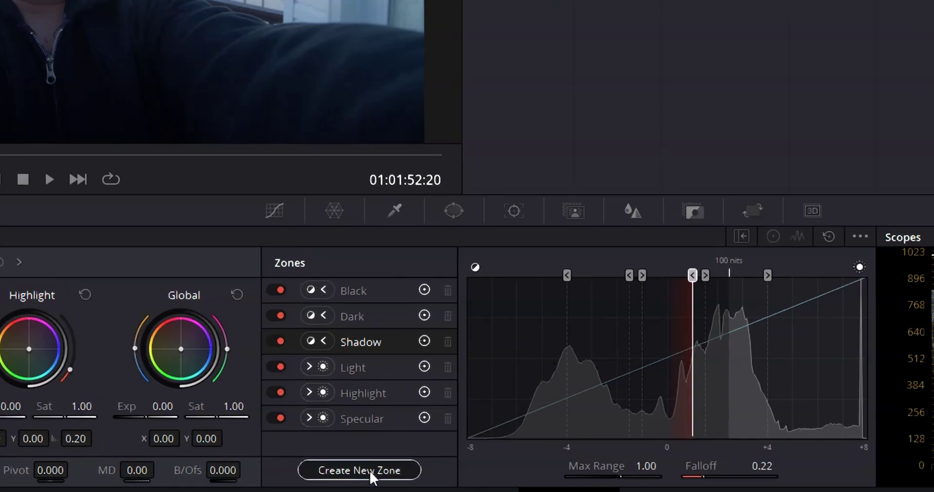
left_click(411, 461)
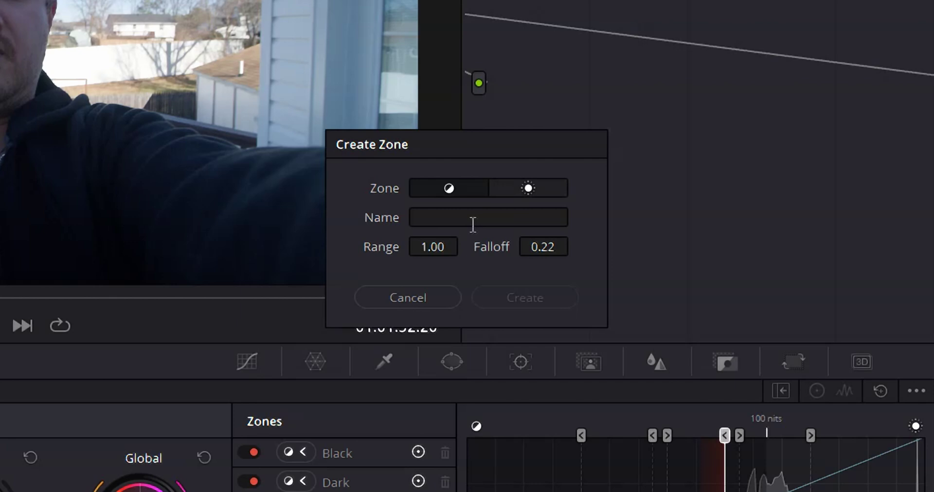
left_click(472, 224)
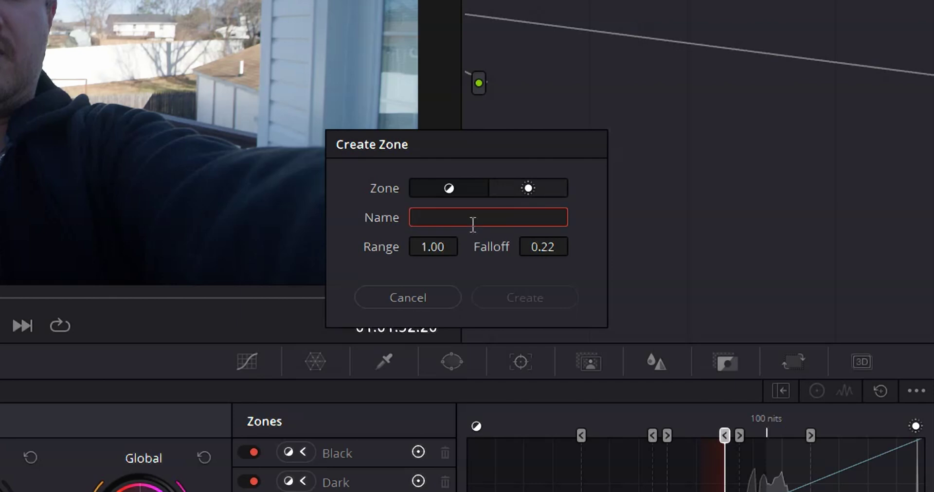
type("Test zone")
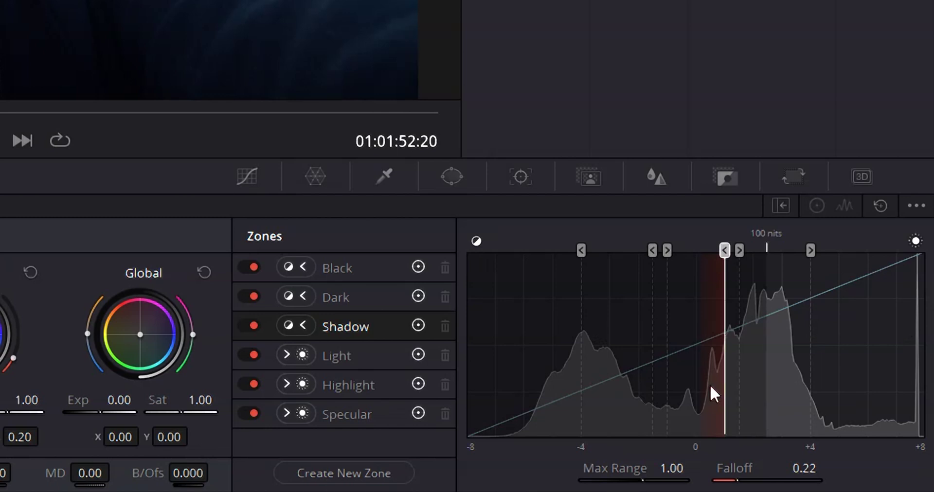
Step: Toggle the Black zone off and on to compare, then test the Shadow zone boundary and falloff
left_click(256, 266)
left_click(256, 267)
left_click(255, 265)
left_click(255, 265)
left_click_drag(723, 250, 694, 250)
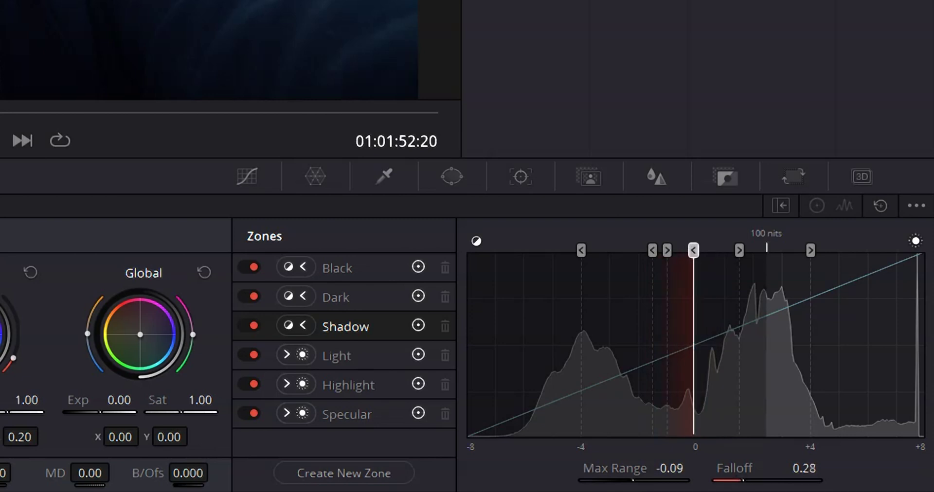
mouse_move(735, 481)
left_mouse_down()
mouse_move(725, 480)
mouse_move(737, 481)
left_mouse_up()
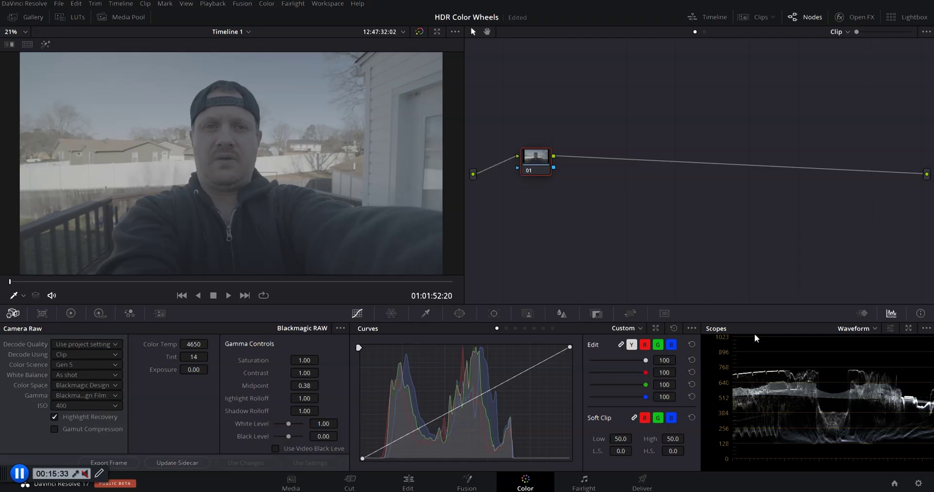
Step: Open Project Settings on the Color Management page
left_click(918, 484)
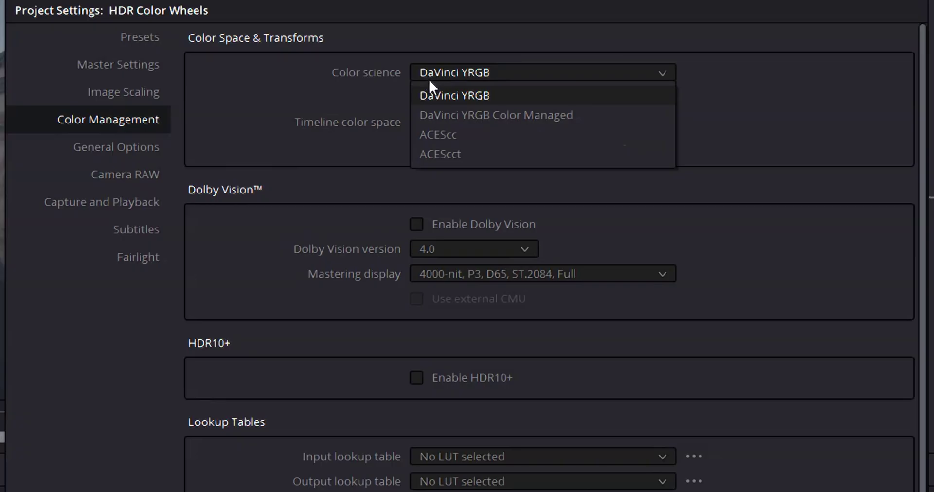
Step: Set colour science to DaVinci YRGB Color Managed with the DaVinci Wide Gamut preset, and save
left_click(439, 114)
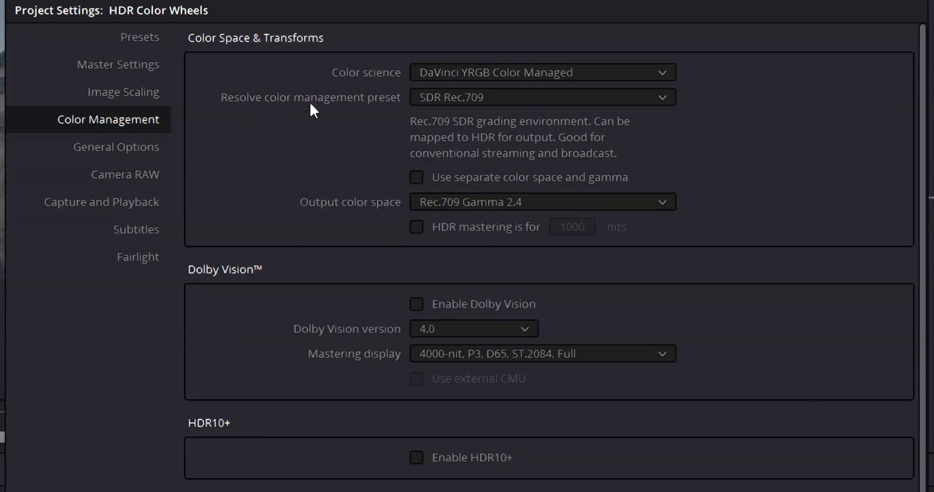
left_click(462, 99)
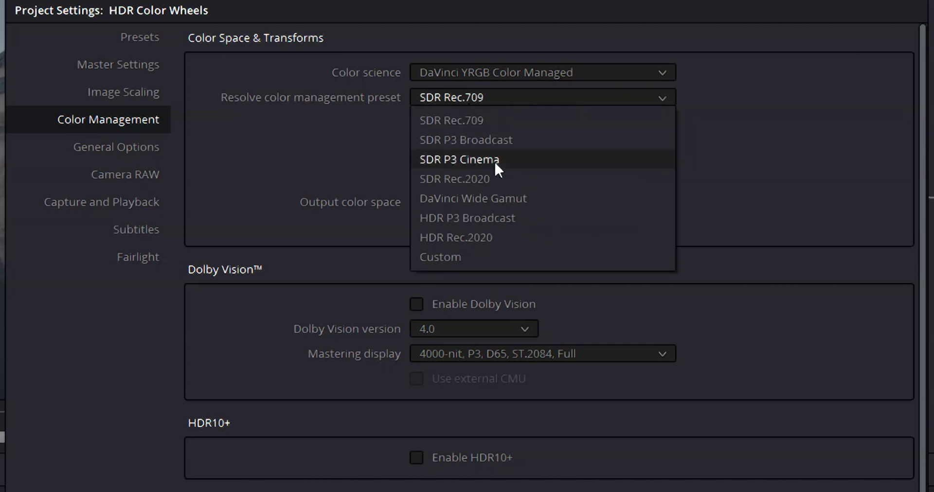
left_click(497, 199)
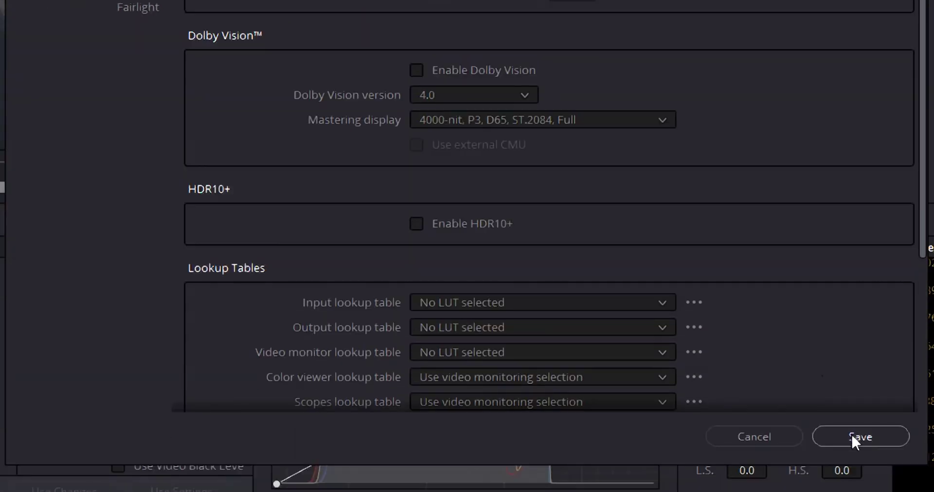
left_click(851, 435)
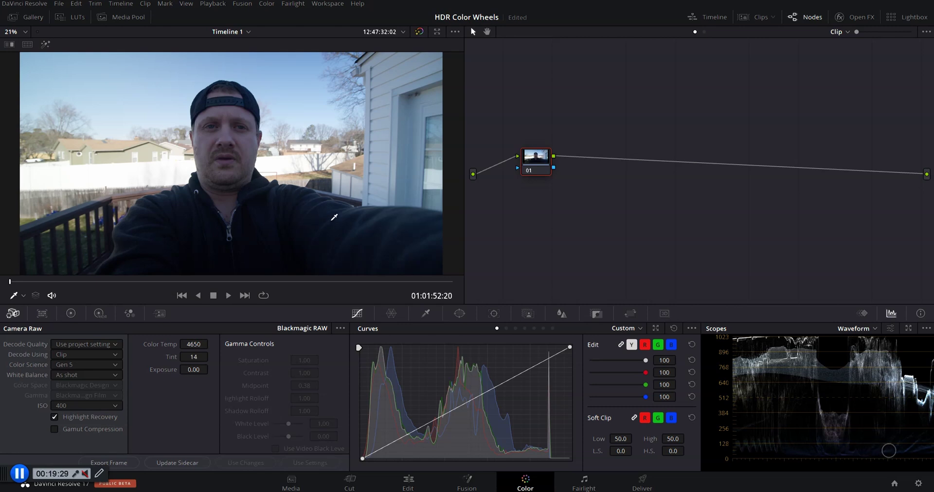
Step: Show the Black, Dark and Shadow HDR wheels and preview the Black and Dark zone coverage
left_click(99, 314)
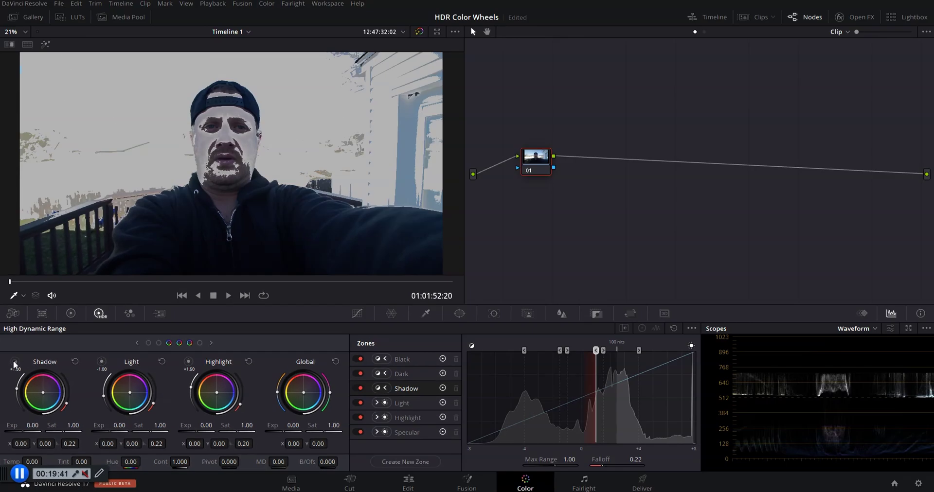
left_click_drag(13, 363, 133, 350)
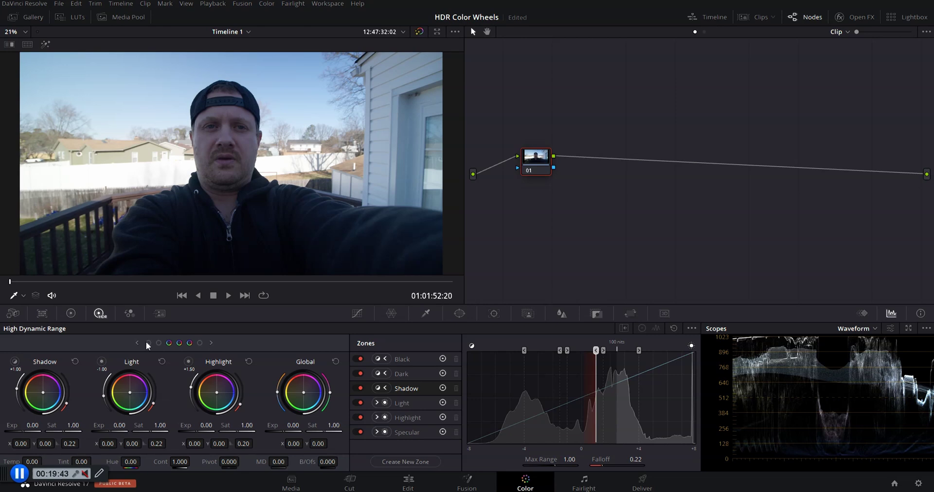
left_click(148, 343)
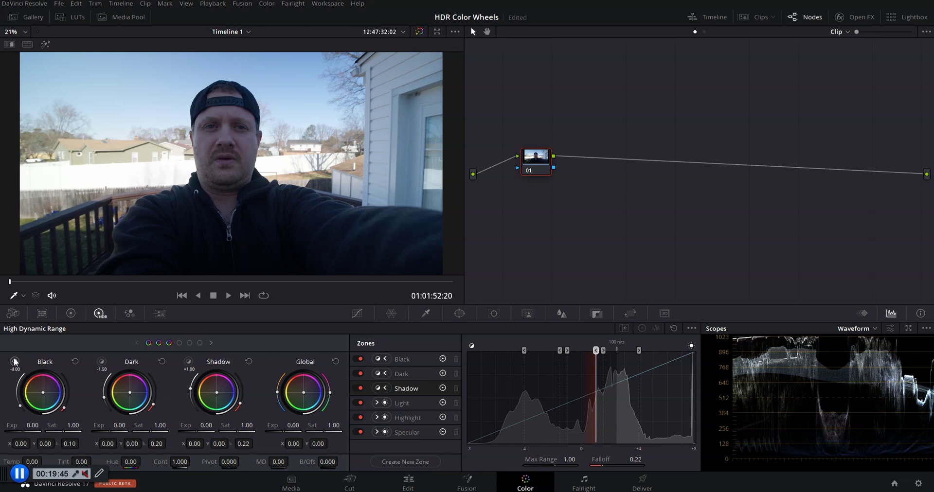
left_click_drag(15, 361, 13, 365)
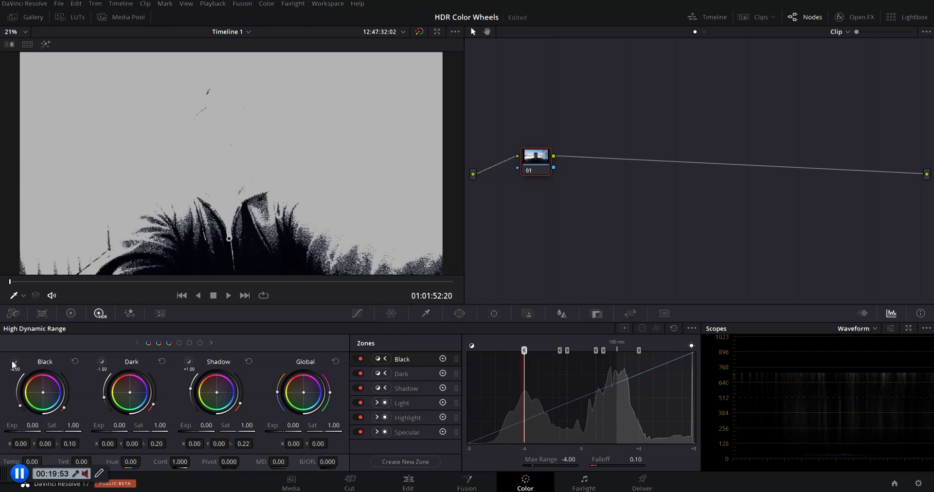
left_click_drag(14, 364, 13, 365)
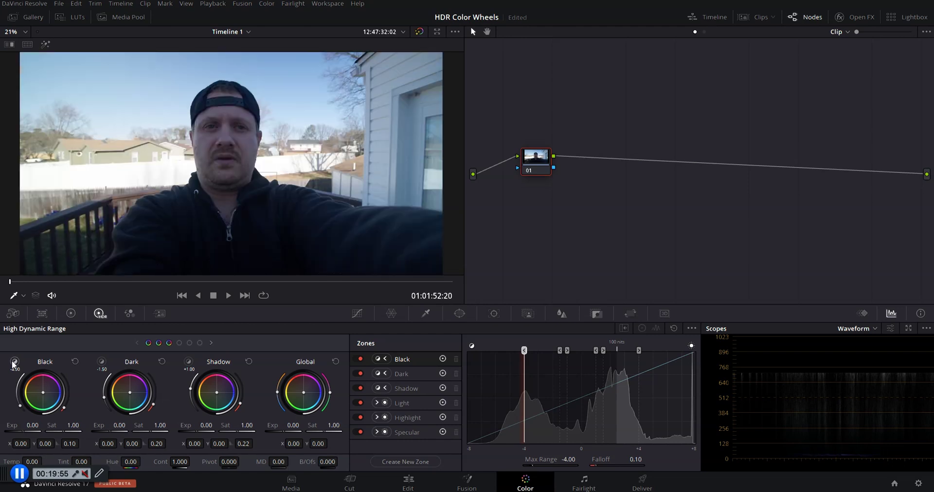
left_click(99, 363)
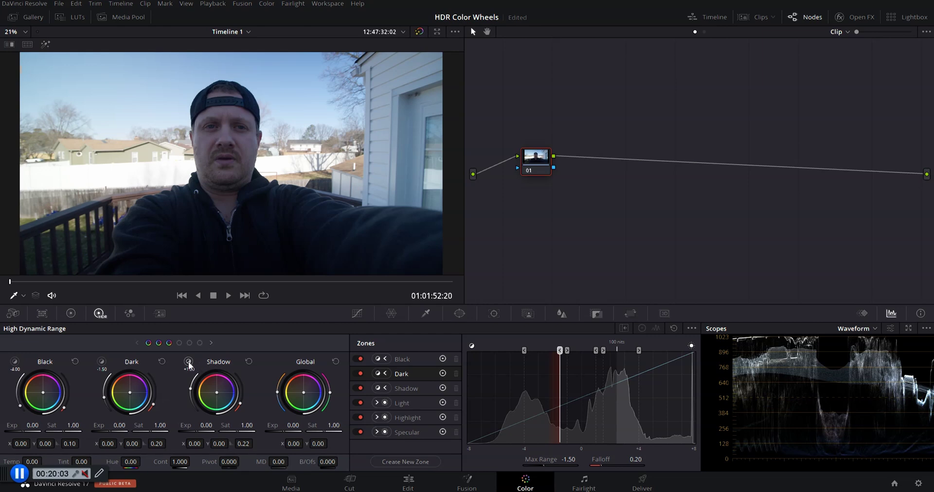
mouse_move(188, 362)
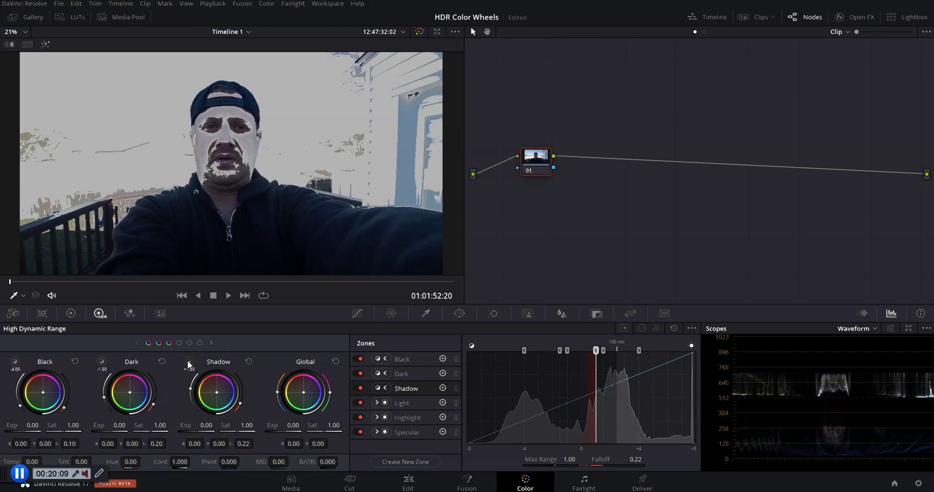
Step: Page to the Light, Highlight and Specular wheels and preview each zone's coverage in the viewer
left_click(188, 360)
left_click(200, 343)
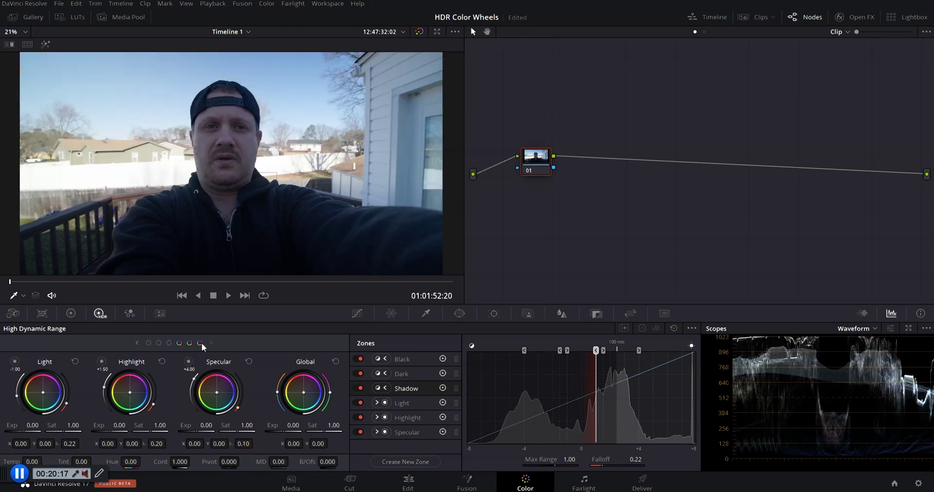
left_click(15, 361)
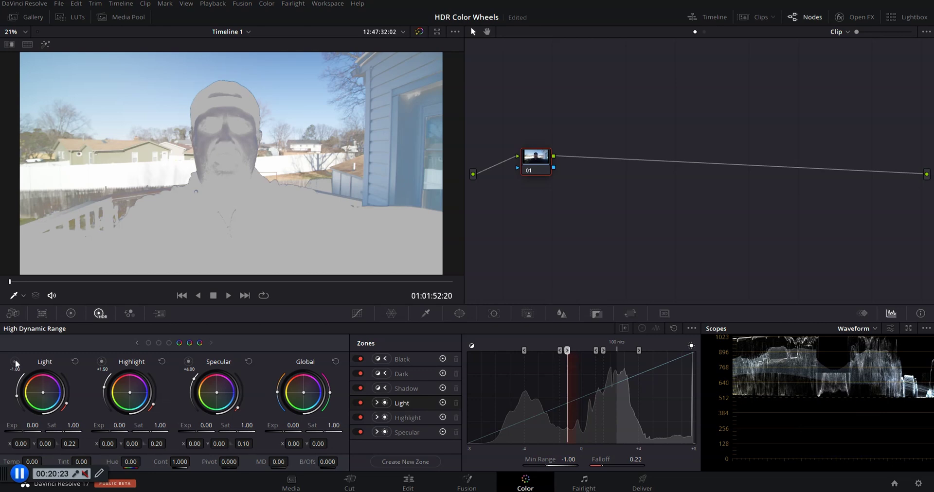
left_click(16, 361)
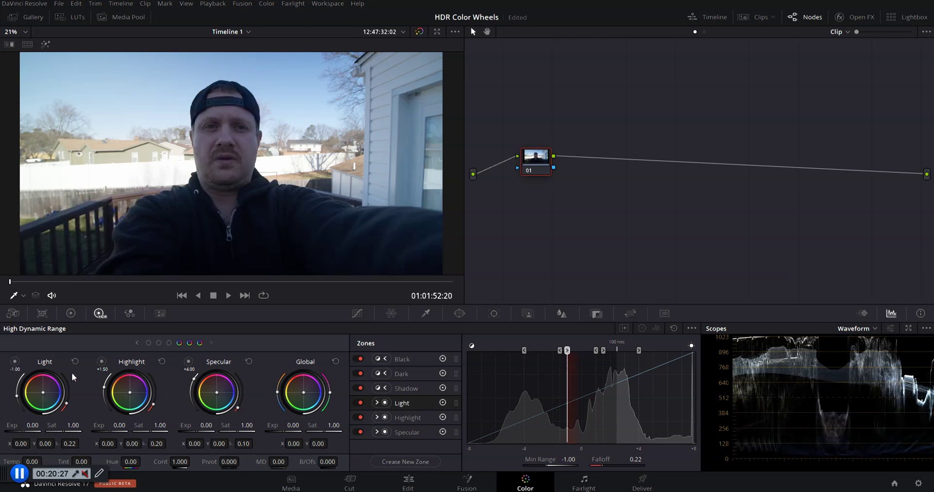
left_click(103, 361)
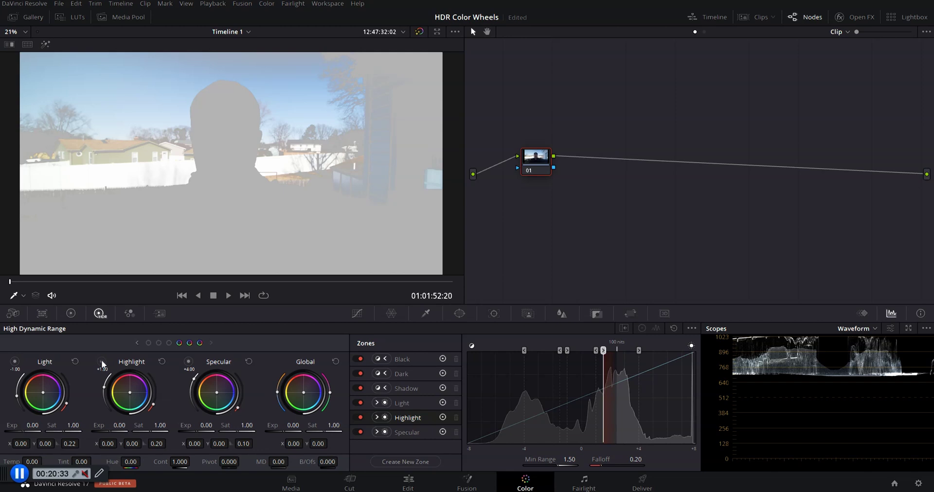
left_click(101, 360)
left_click(187, 361)
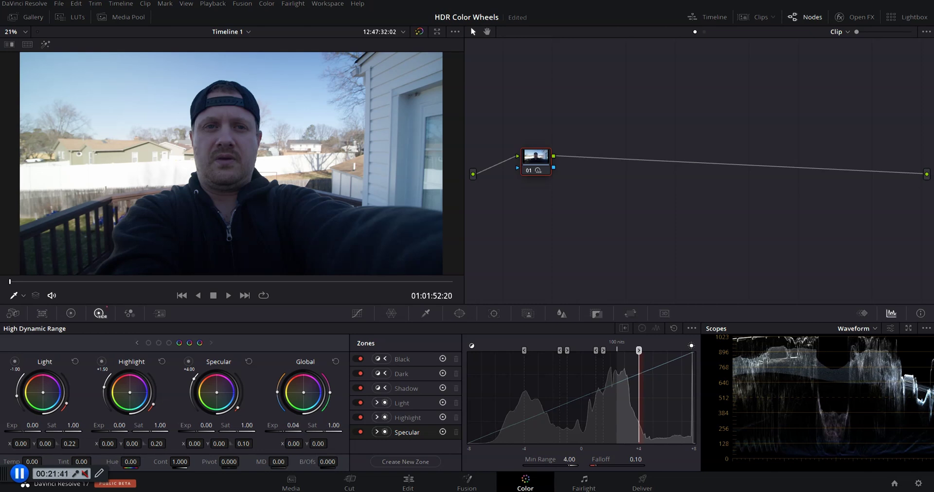
Step: Raise the Global wheel exposure to 1.27
mouse_move(293, 430)
left_mouse_down()
mouse_move(328, 430)
mouse_move(284, 431)
left_mouse_up()
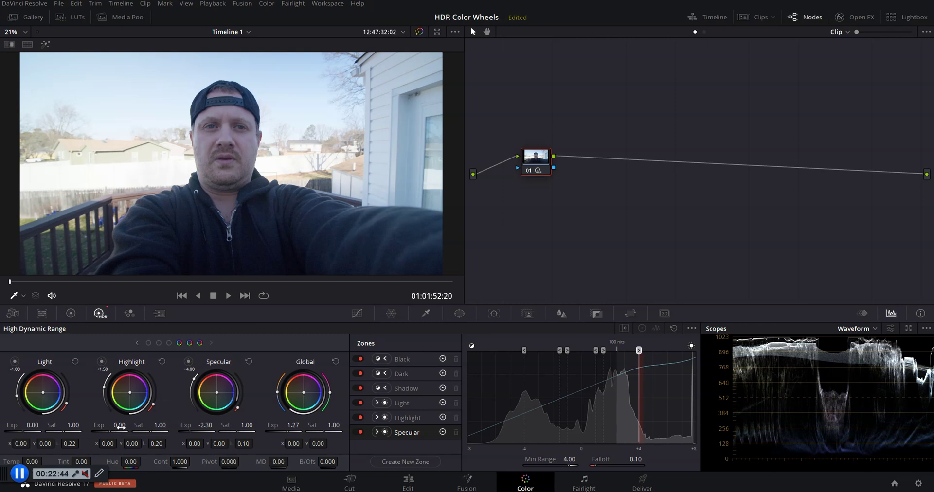
Step: Drop Highlight exposure to -0.50 and Light to -0.44, then toggle the node off and on to compare
left_click(121, 427)
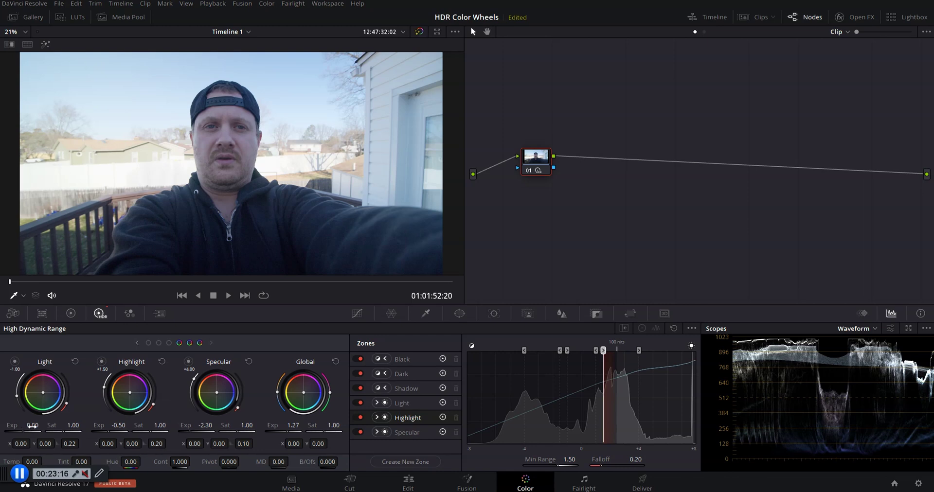
left_click(33, 426)
left_click_drag(33, 426, 27, 426)
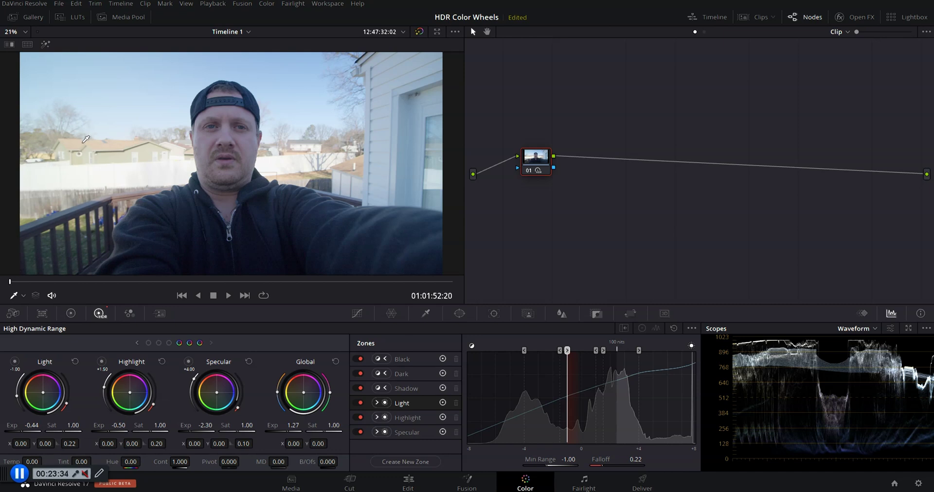
key("ctrl+d")
key("ctrl+d")
key("ctrl+d")
key("ctrl+d")
key("ctrl+d")
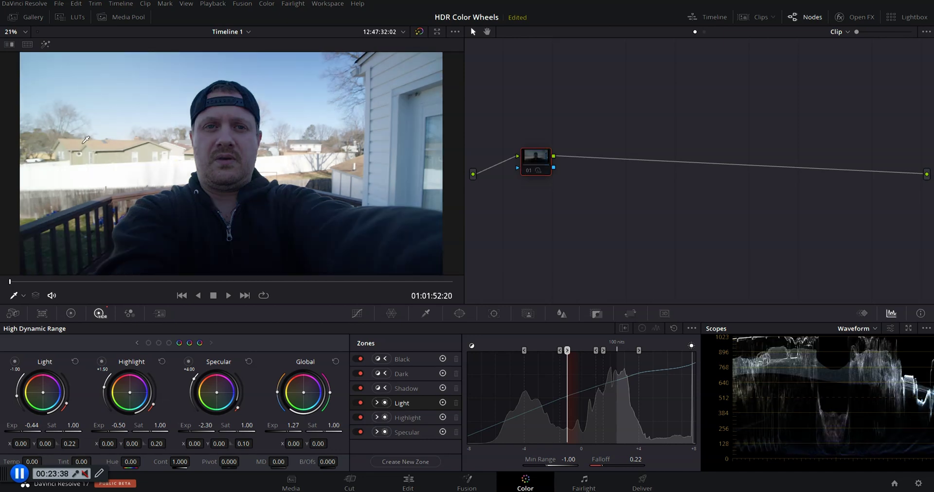
key("ctrl+d")
key("ctrl+d")
key("ctrl+d")
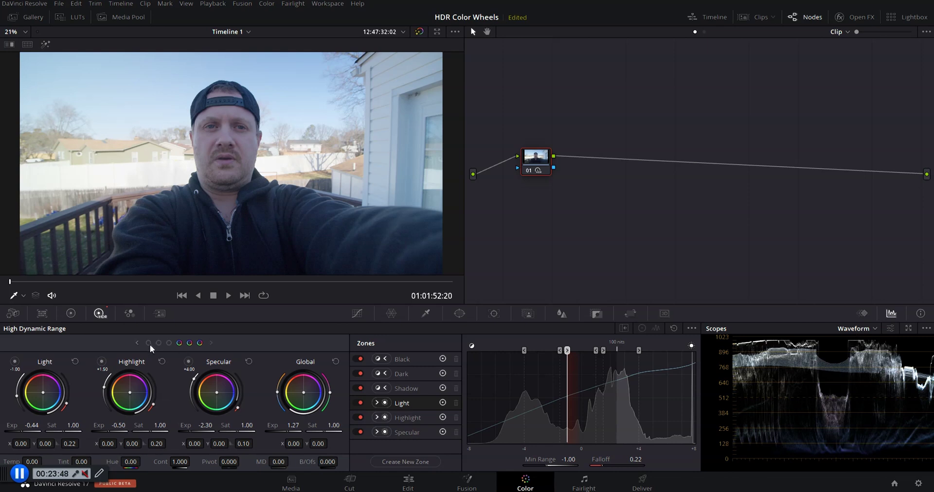
Step: On the Black/Dark/Shadow wheels, lower Dark exposure to -0.67 and Black exposure to -0.26
left_click(148, 344)
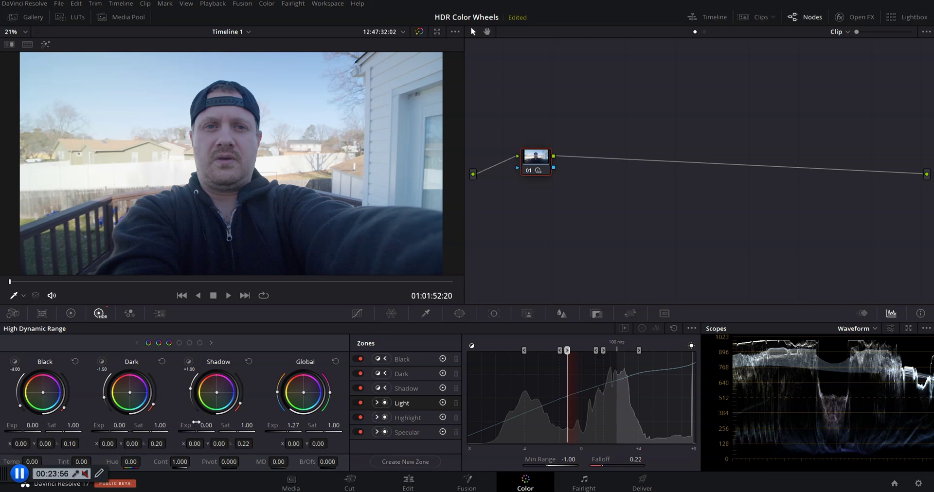
left_click(112, 432)
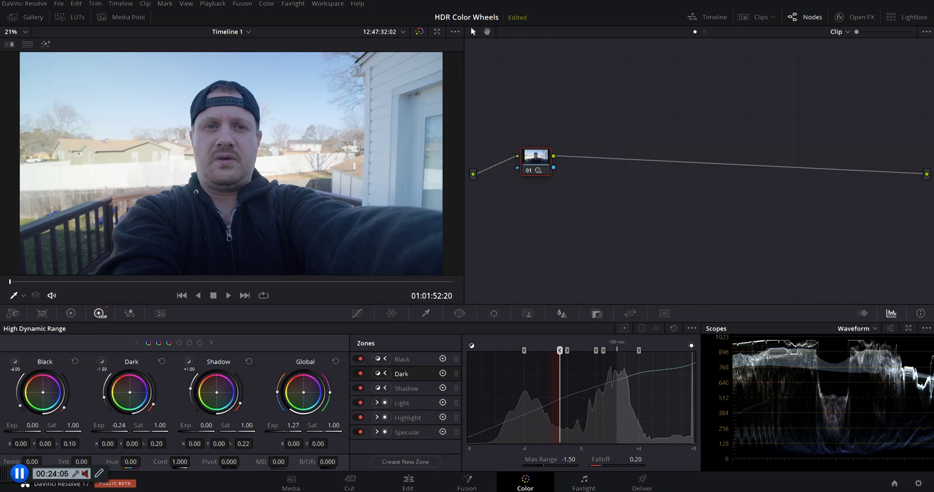
left_click_drag(112, 429, 95, 429)
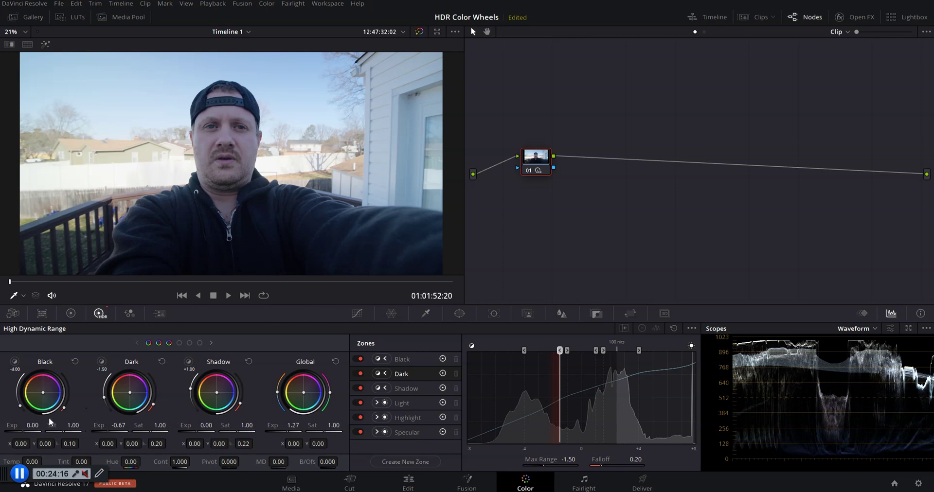
left_click(31, 428)
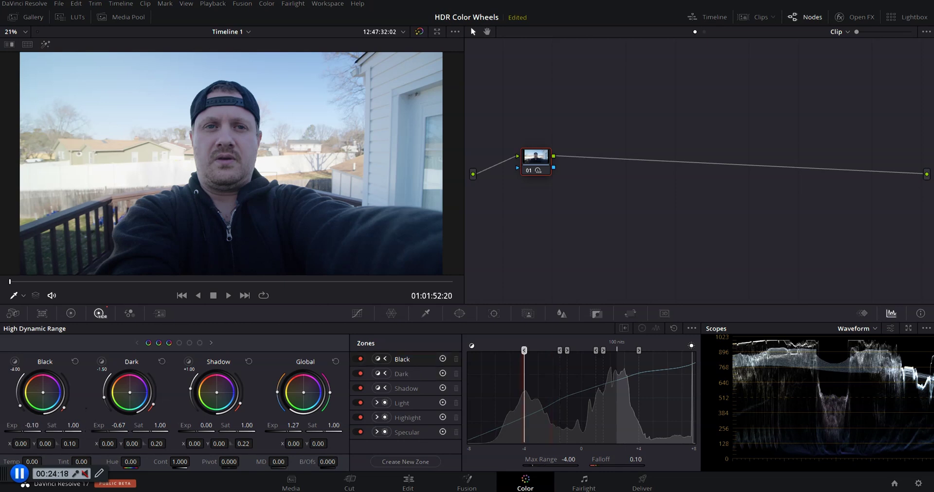
left_click_drag(32, 428, 28, 428)
left_click(327, 148)
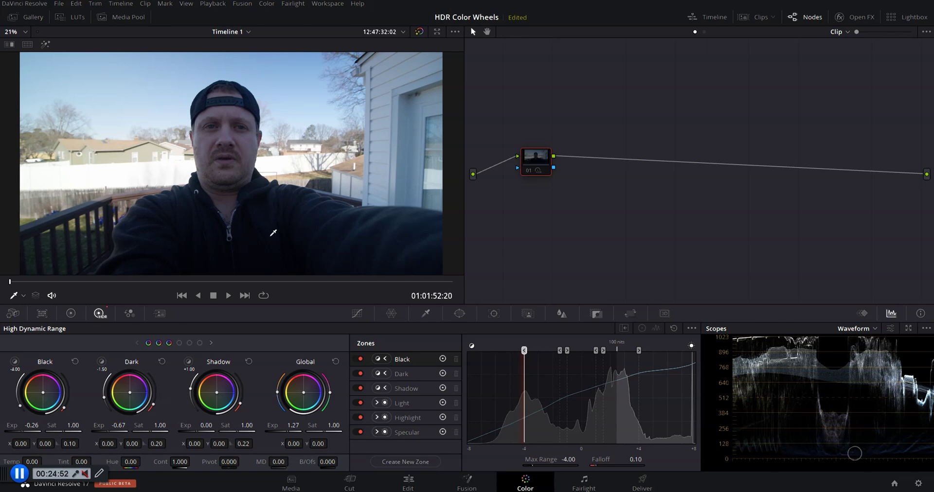
key("ctrl+d")
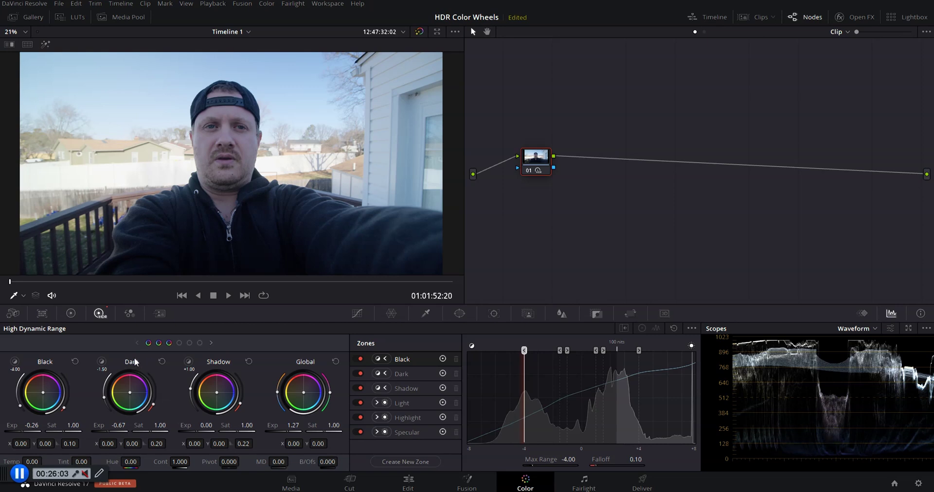
Step: Select the Shadow zone and raise its saturation to 1.22
left_click(194, 444)
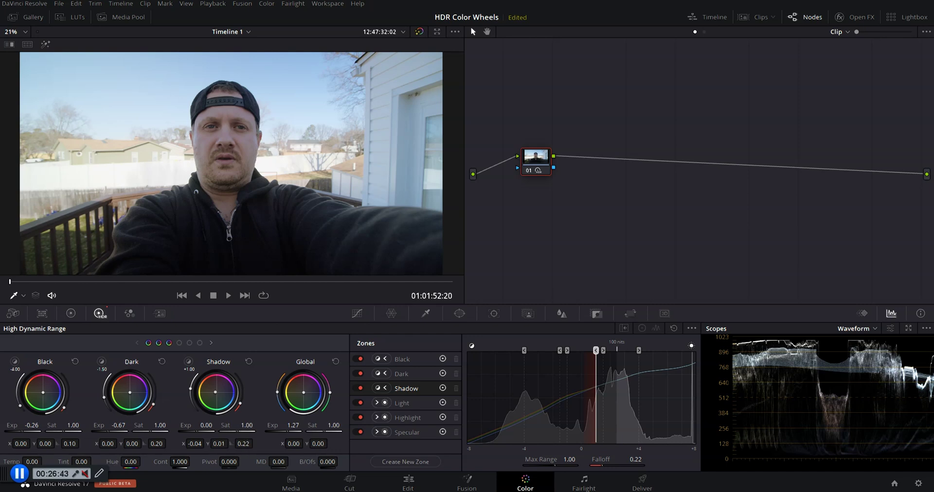
left_click_drag(241, 426, 255, 425)
Step: Select the Dark zone and shift its colour balance to X 0.02, Y -0.02
left_click(105, 443)
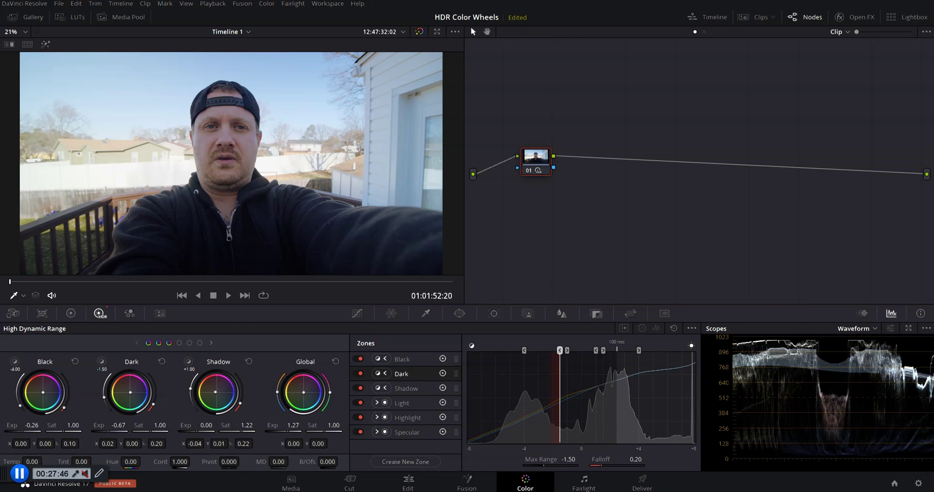
left_click_drag(132, 444, 129, 443)
Step: On the Light/Highlight/Specular page, set the Specular balance to X 0.03 and Y -0.02
left_click(200, 343)
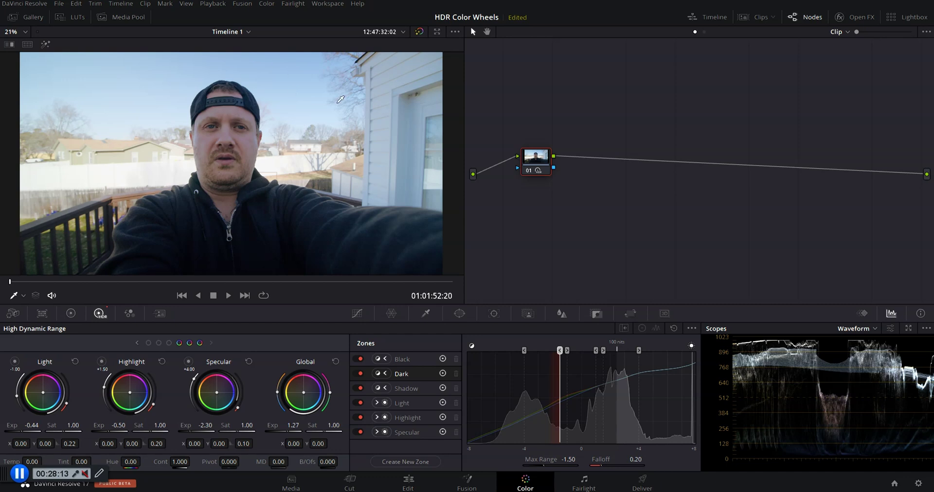
left_click(194, 443)
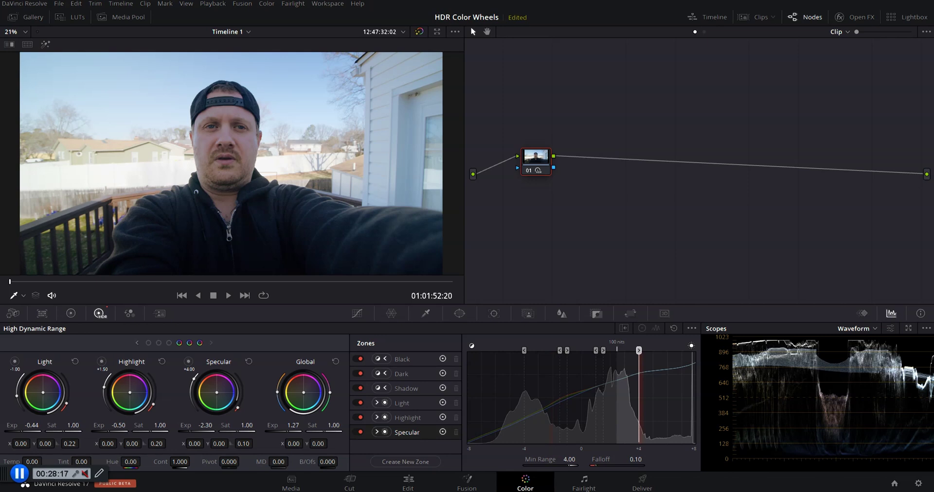
left_click_drag(194, 444, 219, 444)
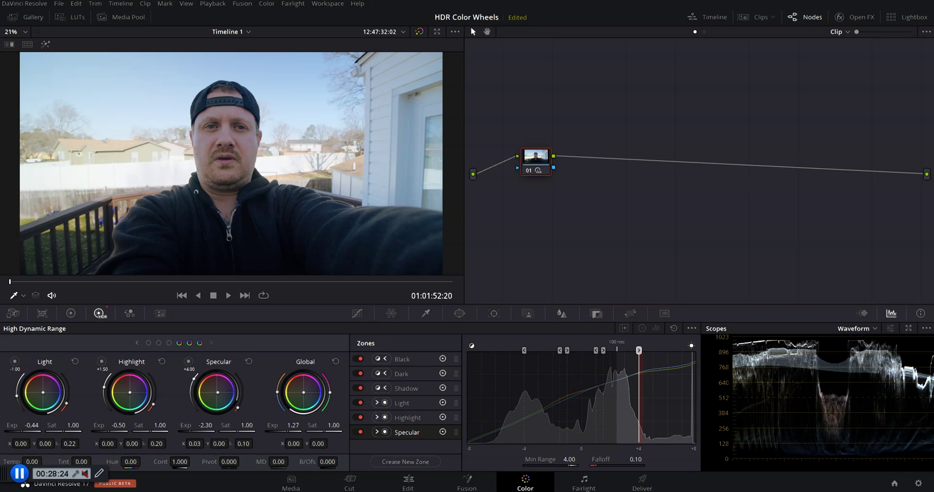
left_click_drag(219, 443, 214, 444)
Step: Set Black zone saturation to 0.00 and lift the black offset to 0.627
left_click(148, 343)
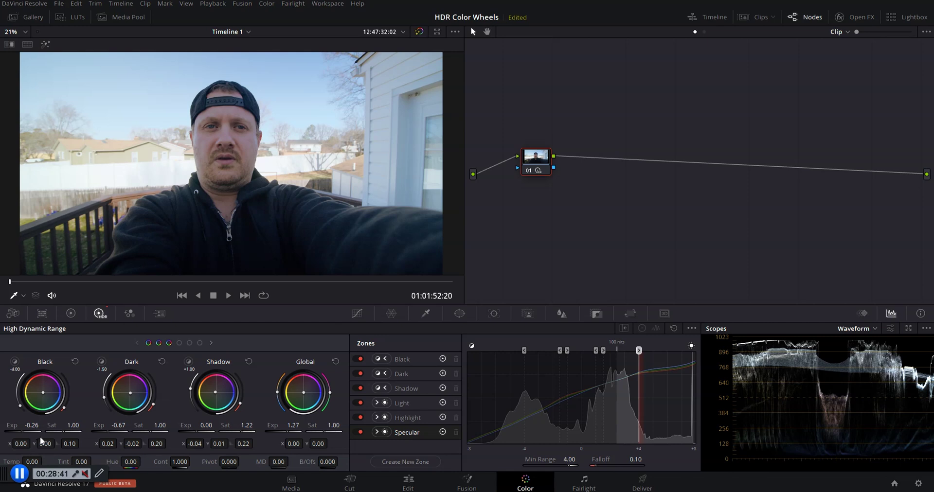
left_click_drag(73, 425, 35, 424)
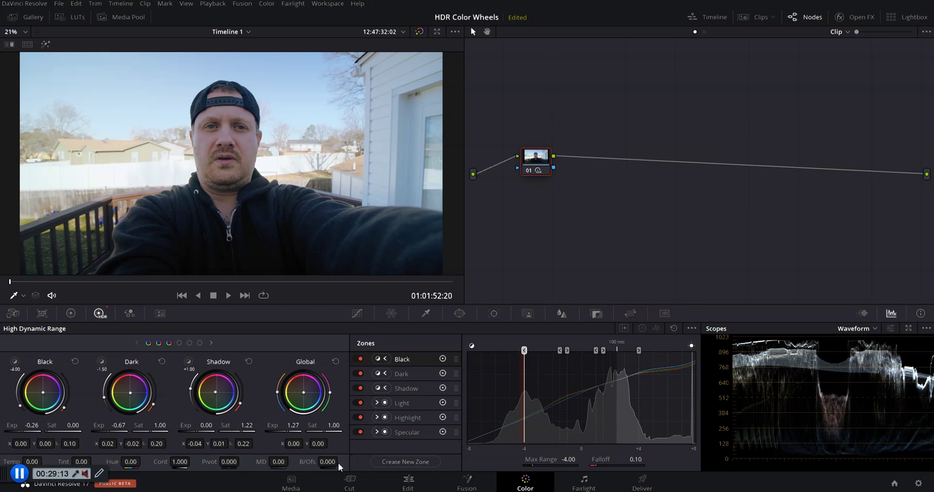
left_click_drag(327, 461, 652, 436)
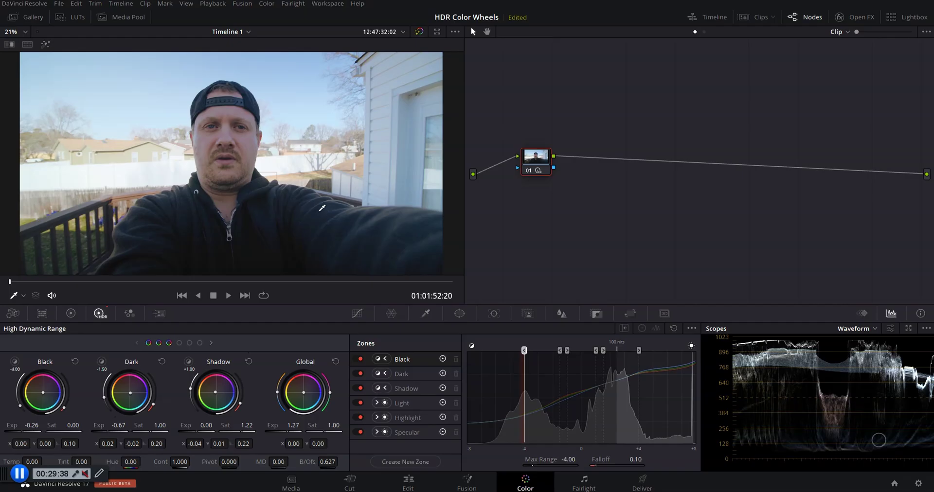
Step: Compare the grade off and on, then move the Black and Dark zone boundaries to -3.80 and -1.33
key("ctrl+d")
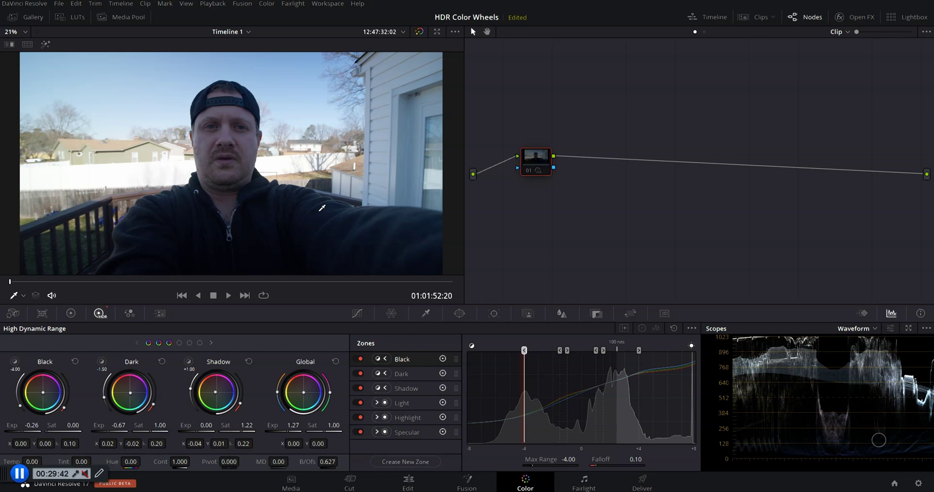
key("ctrl+d")
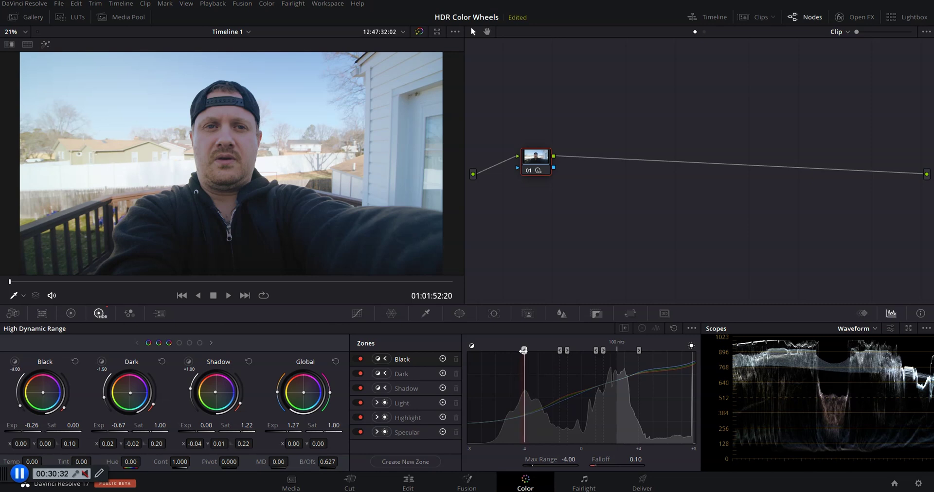
mouse_move(524, 350)
left_mouse_down()
mouse_move(543, 349)
mouse_move(493, 350)
mouse_move(535, 350)
mouse_move(526, 350)
left_mouse_up()
left_click(560, 350)
left_click_drag(559, 350, 641, 350)
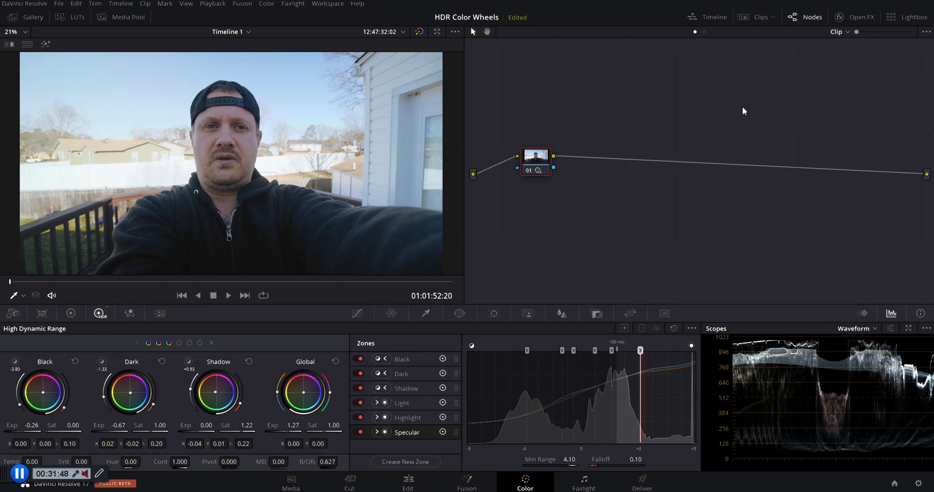
Step: Open clip 03, go to a frame of the woman running, and spread nodes 02 and 03 apart
left_click(753, 17)
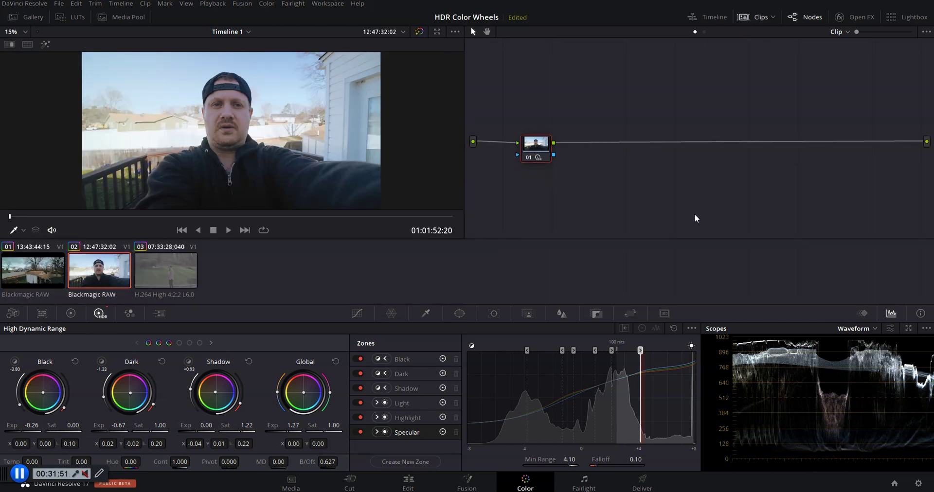
left_click(161, 268)
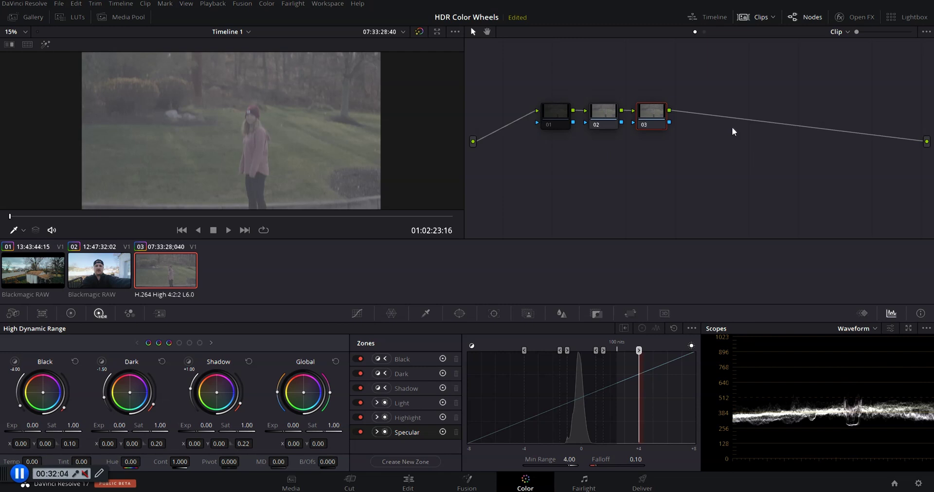
left_click(206, 216)
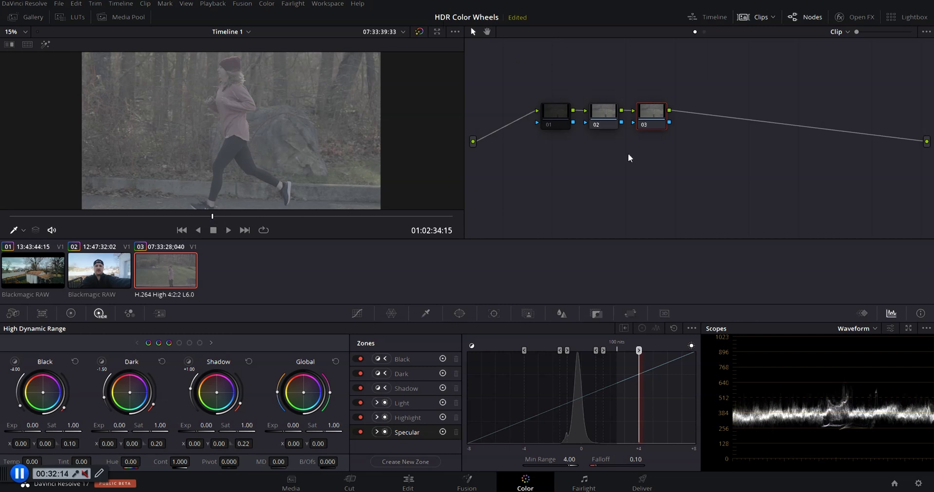
left_click_drag(652, 122, 681, 120)
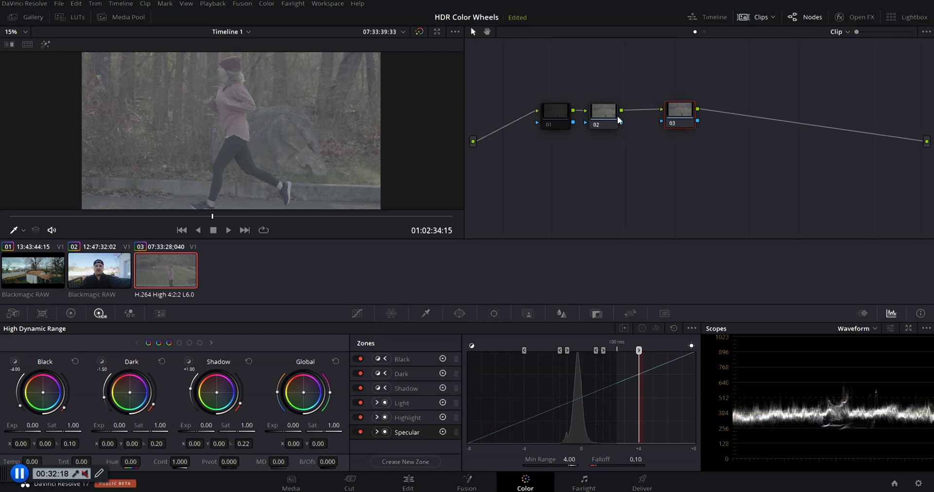
left_click_drag(607, 115, 620, 116)
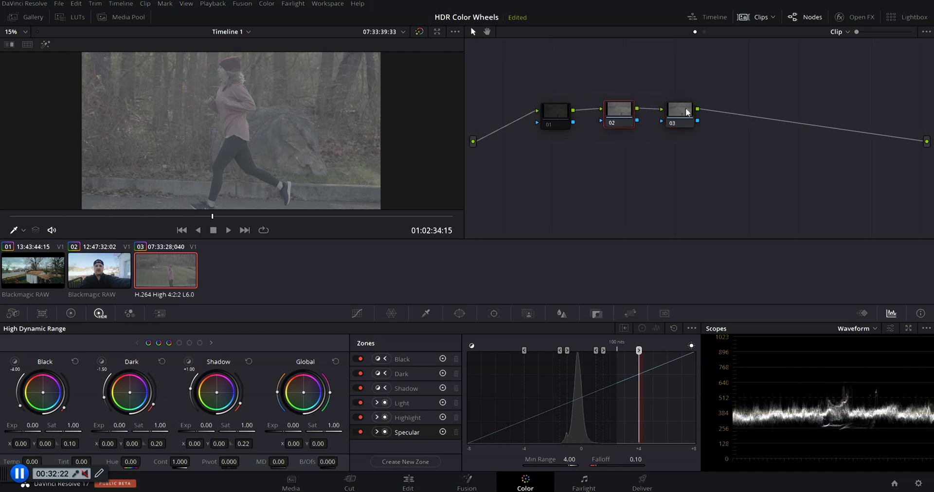
Step: On node 02's primary wheels, raise contrast to 1.614, offset to 35.15 and saturation to 93.20
left_click(71, 313)
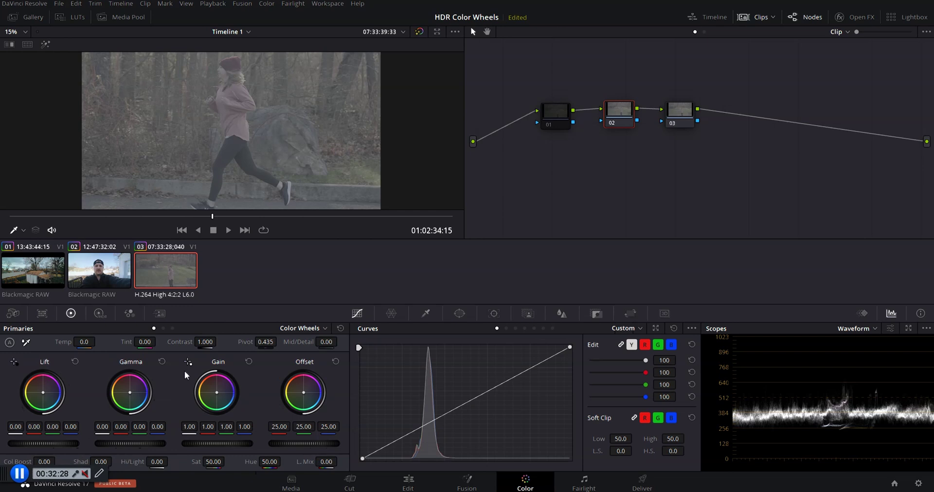
left_click_drag(204, 342, 272, 341)
left_click_drag(306, 447, 341, 443)
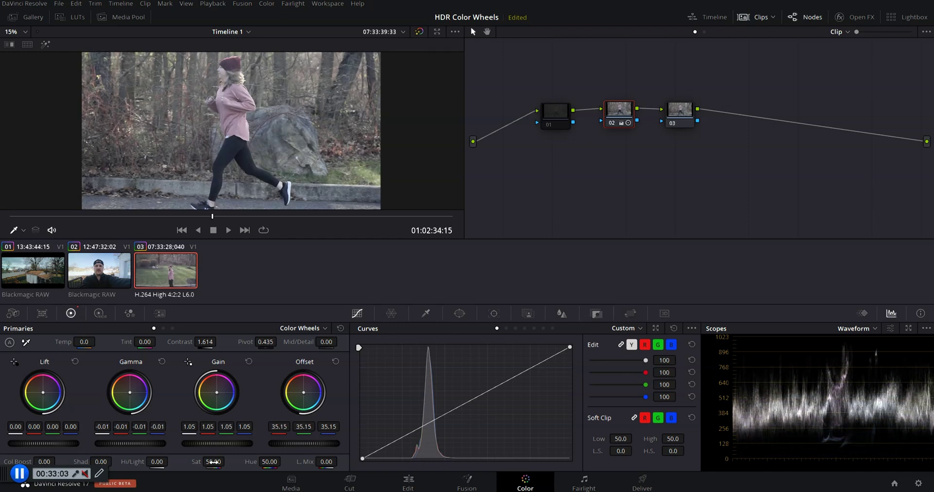
left_click_drag(227, 461, 227, 461)
left_click(672, 114)
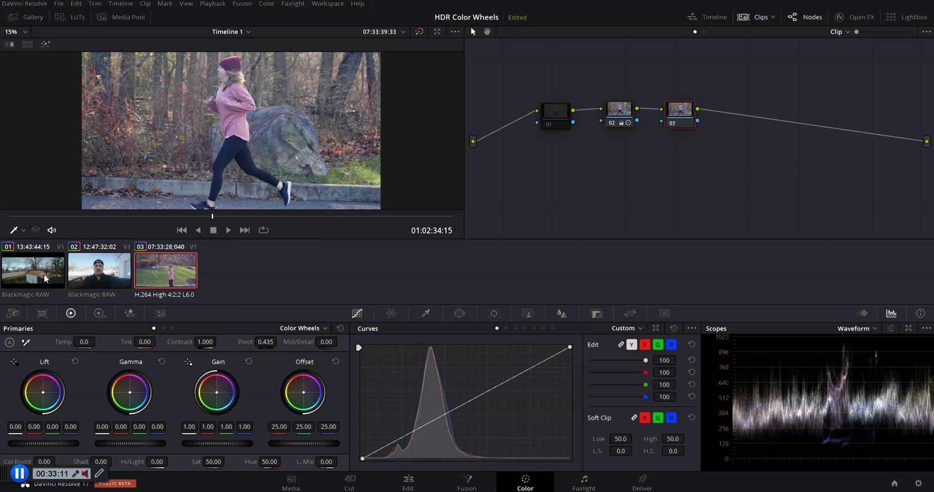
Step: Switch node 03 to the HDR colour wheels palette
left_click(99, 314)
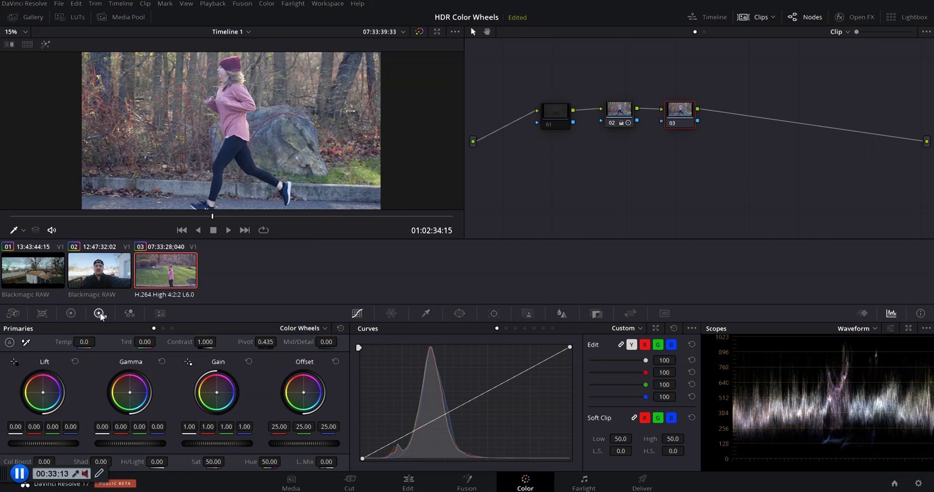